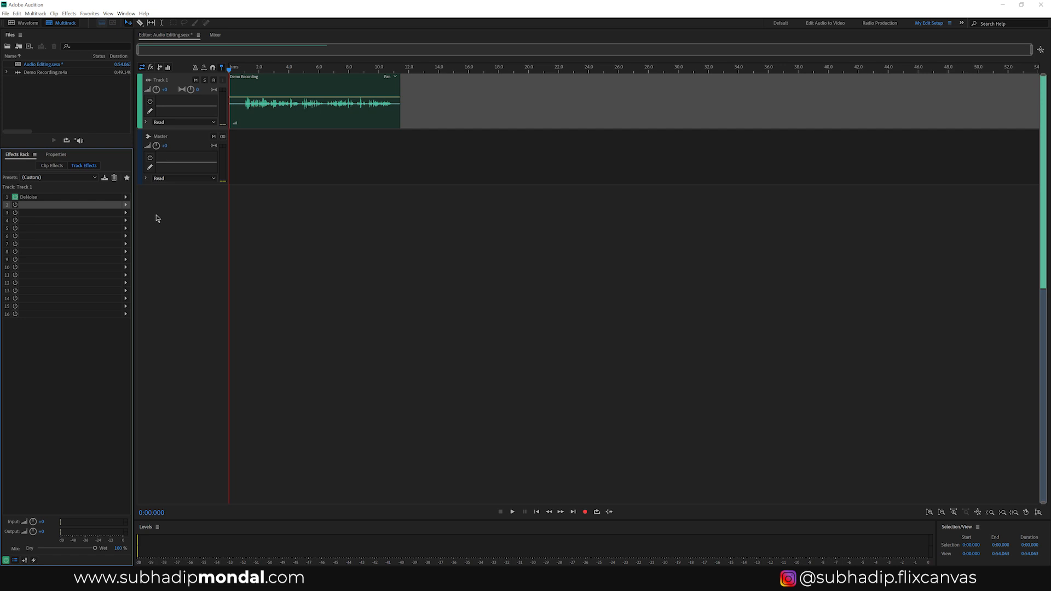
Step: Add a DeReverb effect to slot 2 of Track 1's effects rack using the Light Reverb Reduction preset
left_click(125, 205)
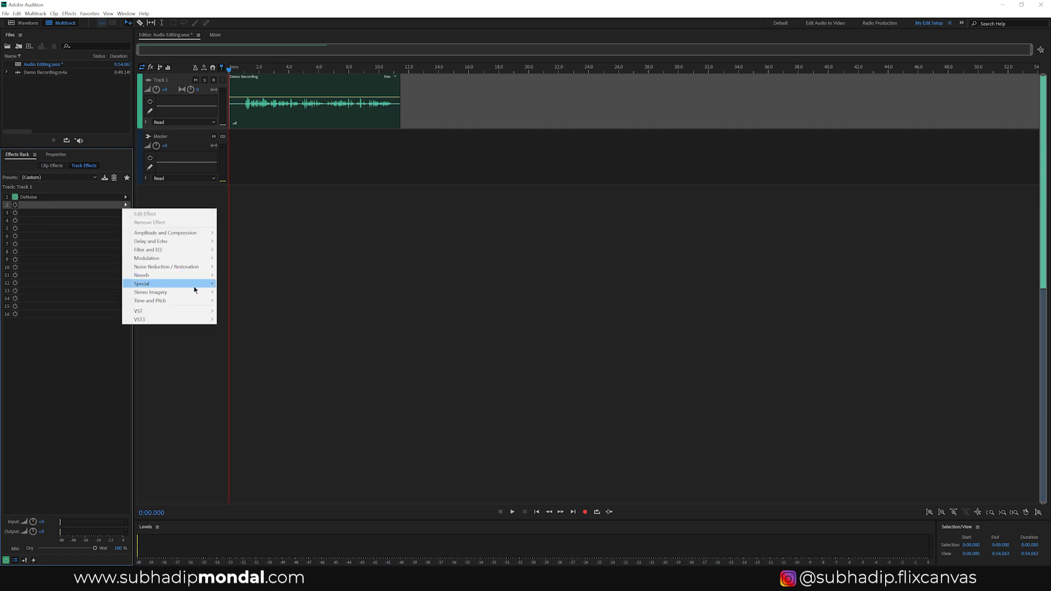
mouse_move(184, 268)
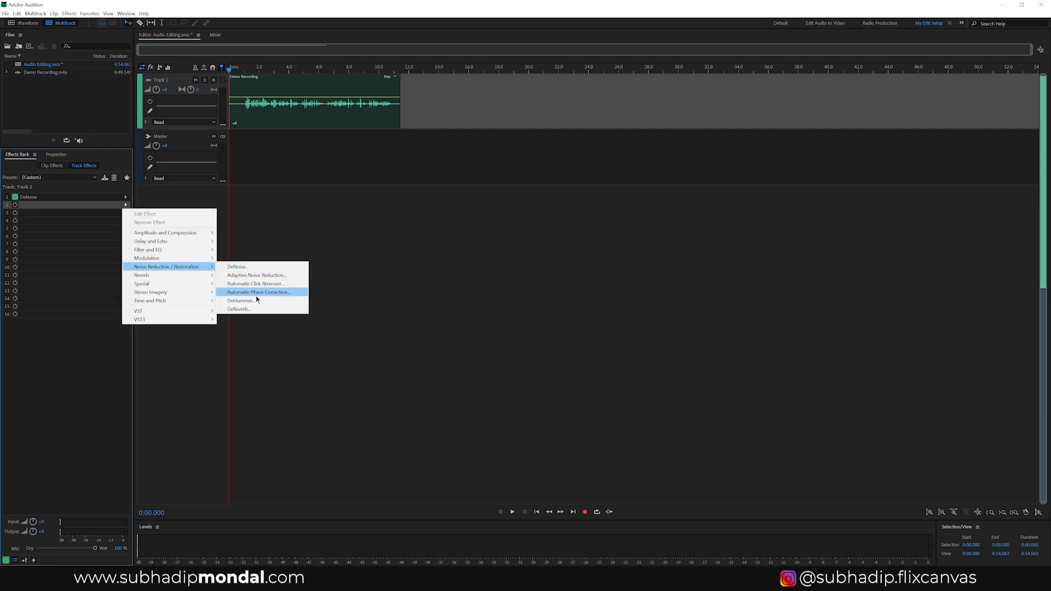
left_click(239, 309)
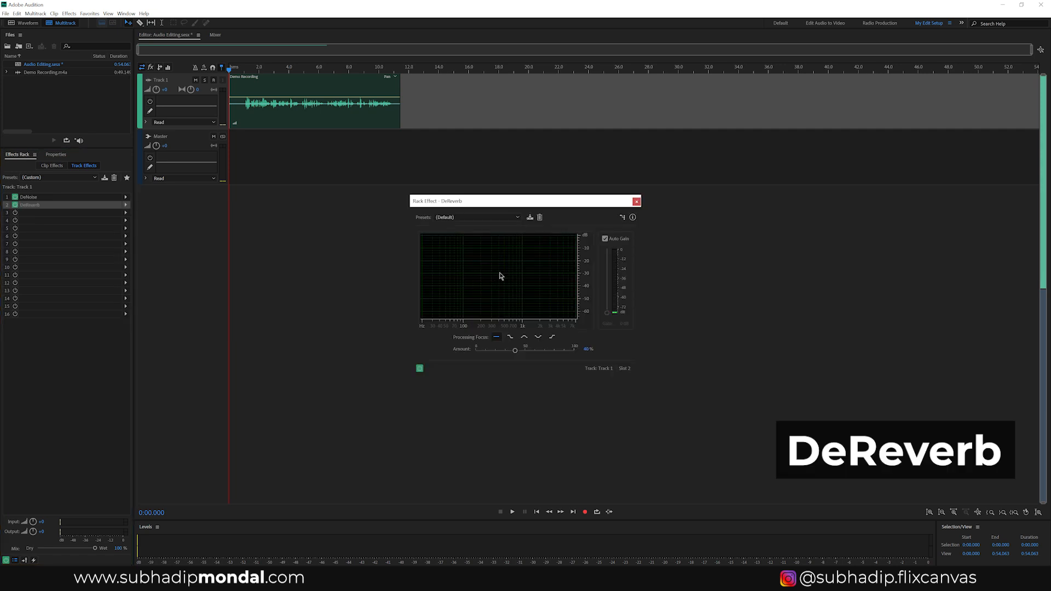
left_click(480, 217)
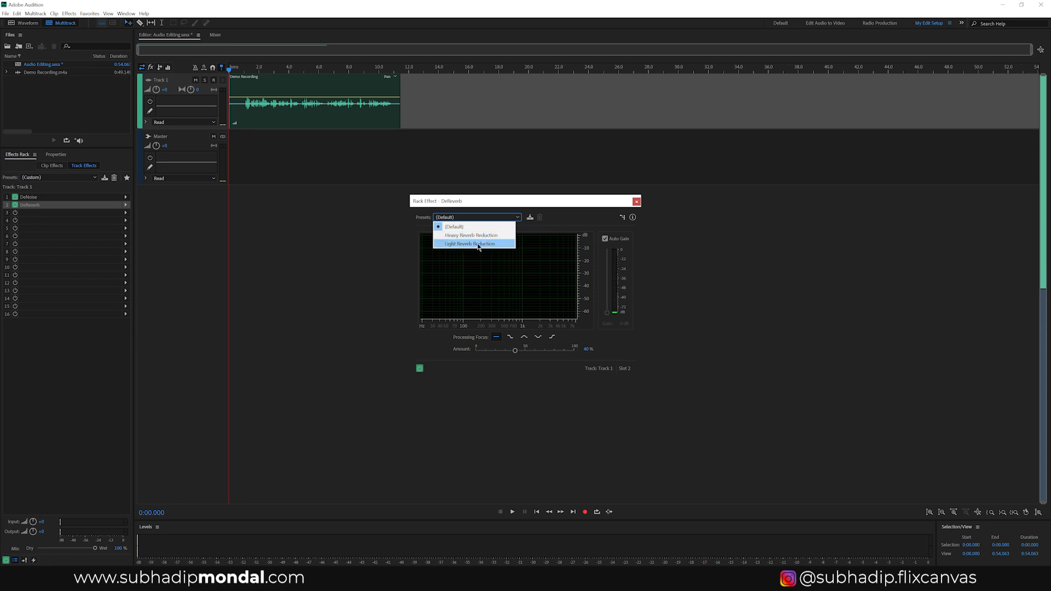
left_click(479, 247)
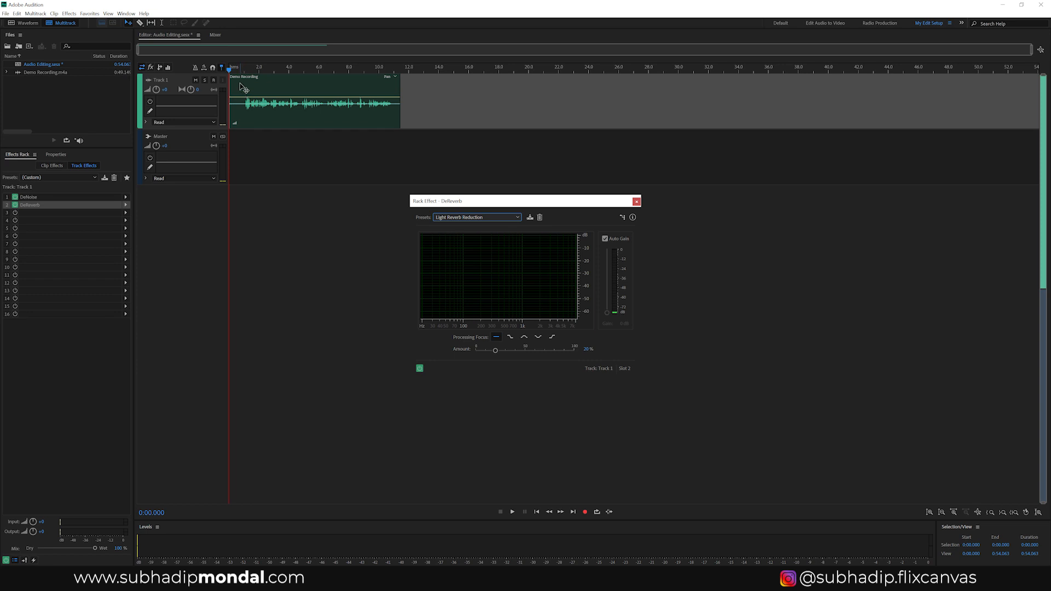
Step: Compare playback of the recording's opening with DeReverb active and bypassed, re-enable the effect and close its window
key("space")
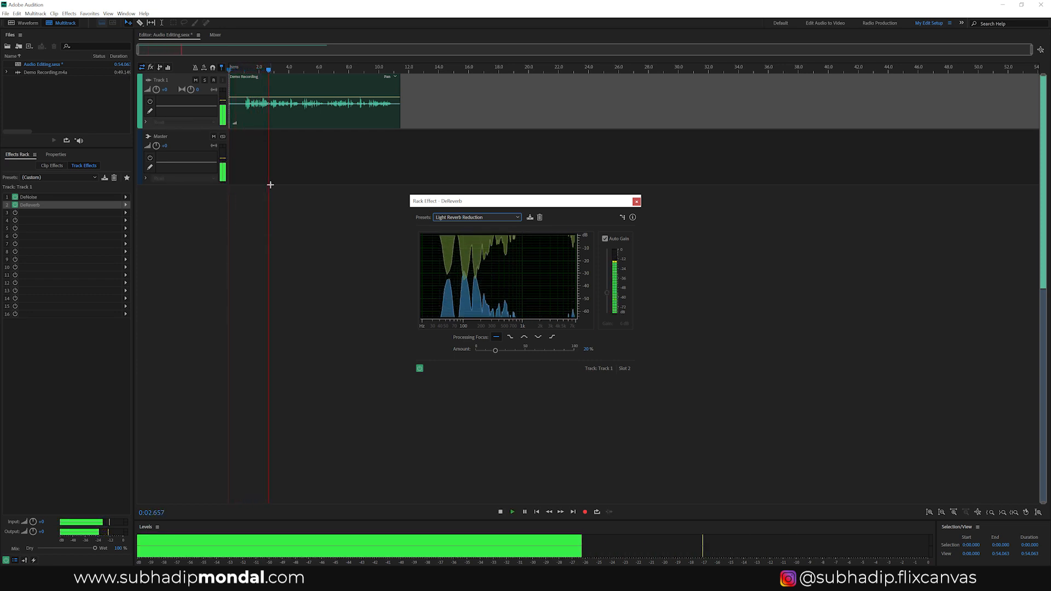
key("space")
left_click(240, 70)
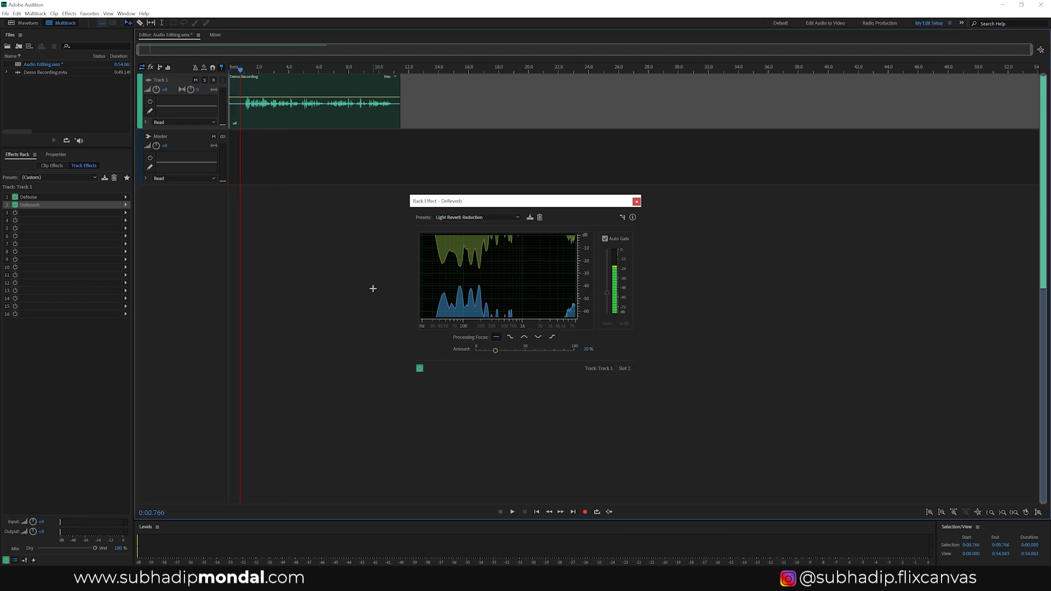
left_click(420, 369)
key("space")
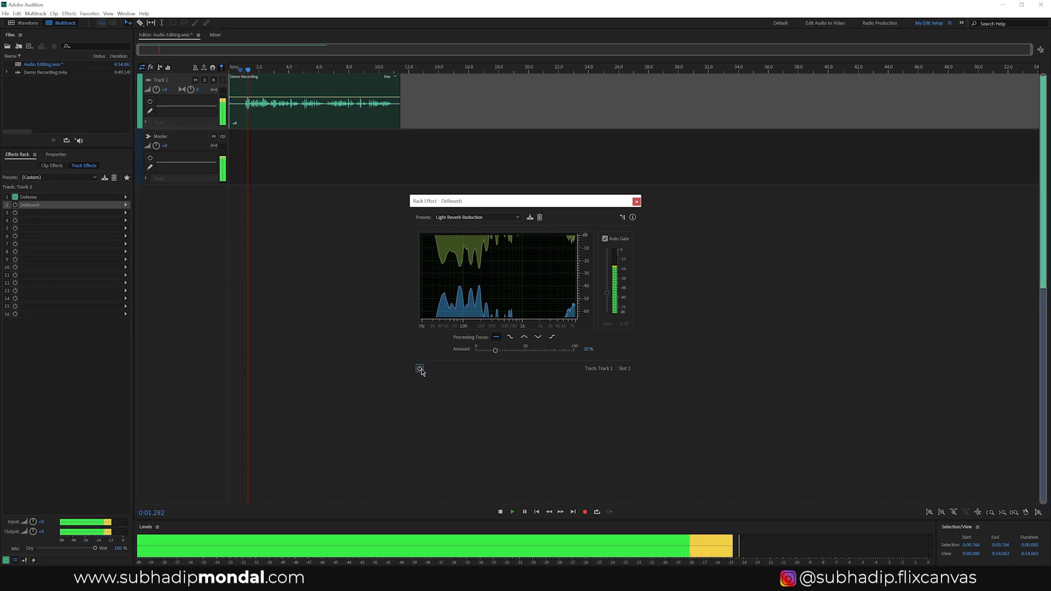
key("space")
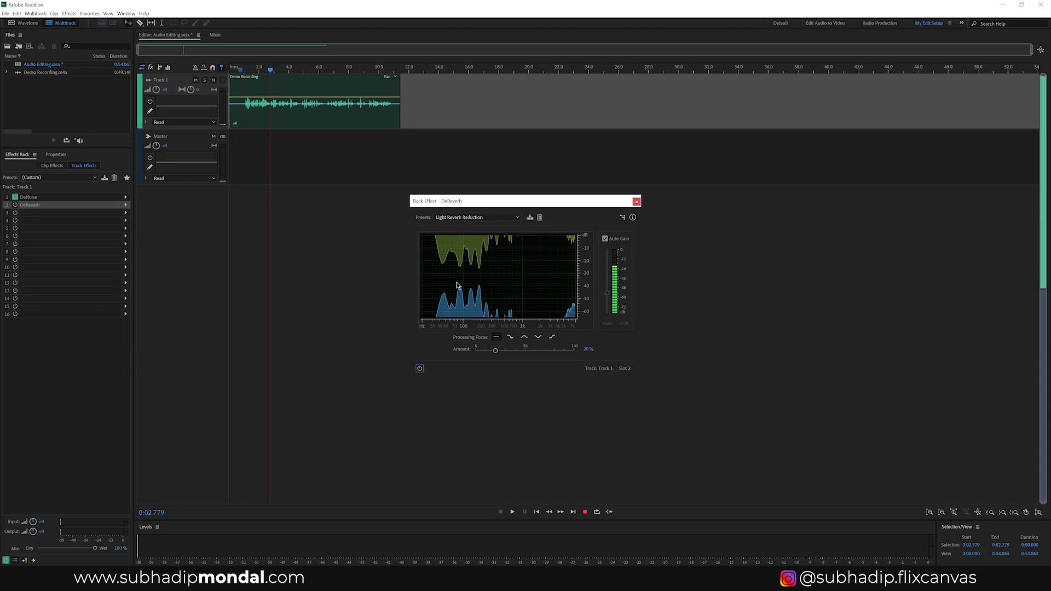
left_click(420, 369)
left_click(240, 69)
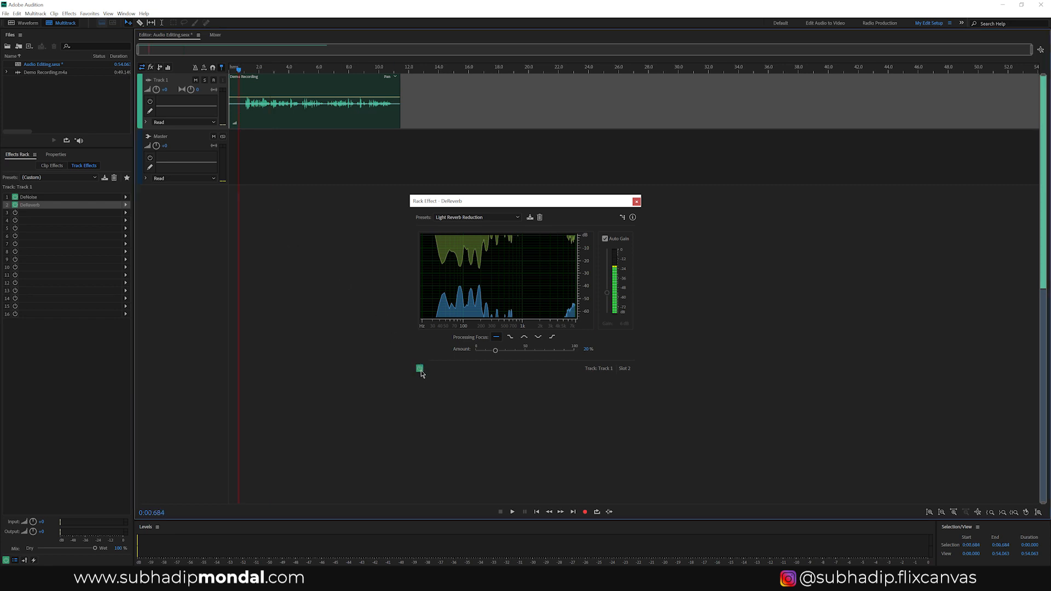
key("space")
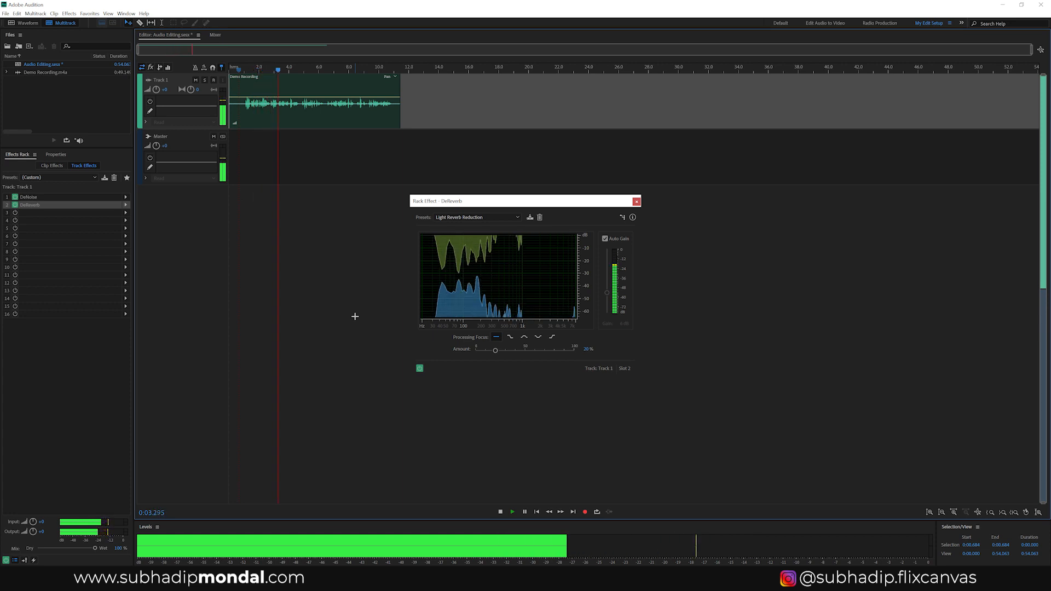
key("space")
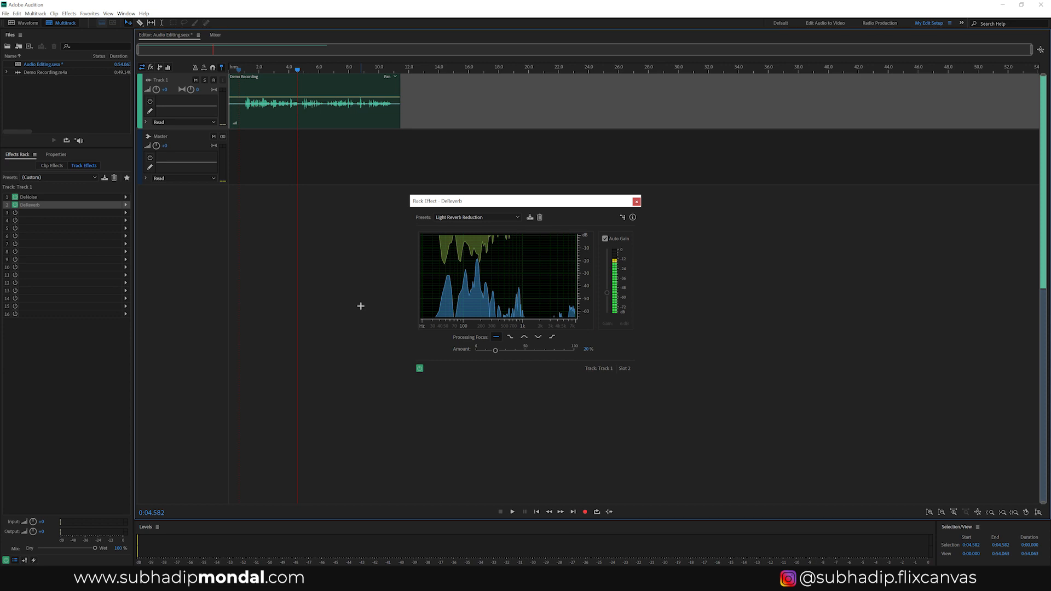
left_click(637, 202)
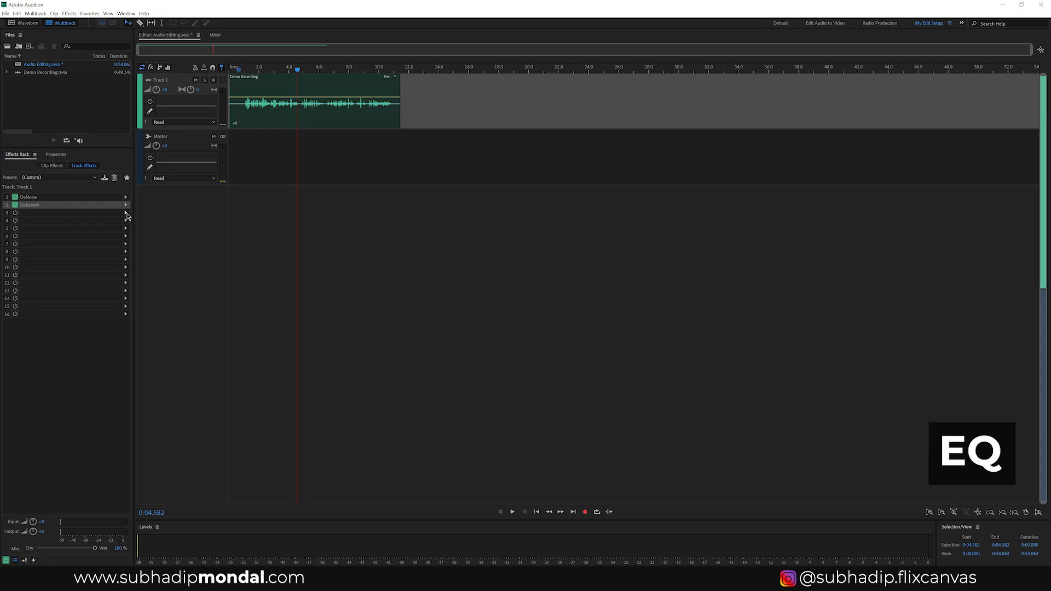
Step: Return the playhead to the start and add a Parametric Equalizer to slot 3 of Track 1's effects rack
key("Home")
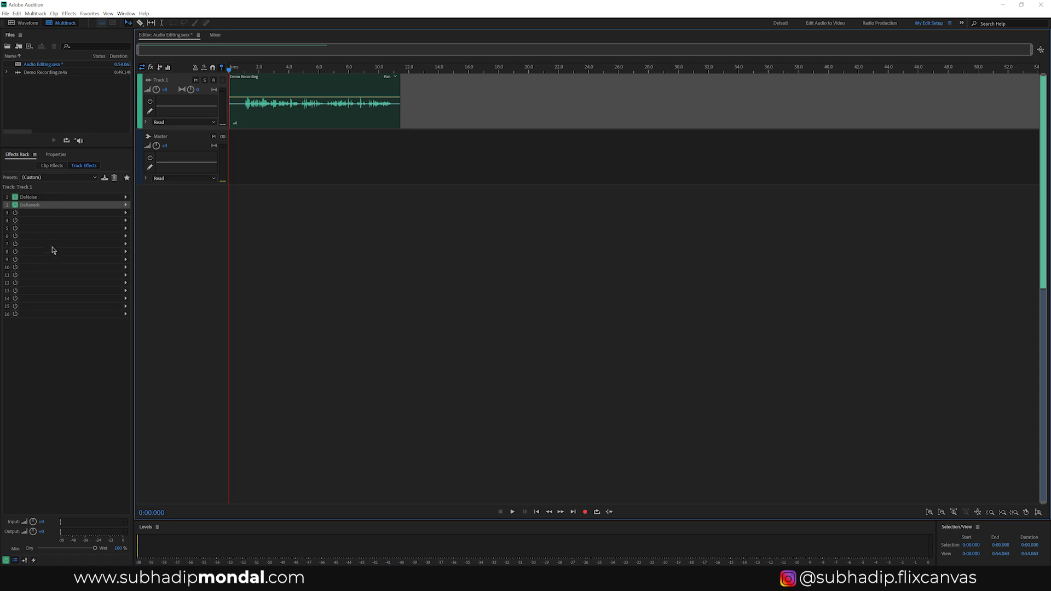
left_click(43, 213)
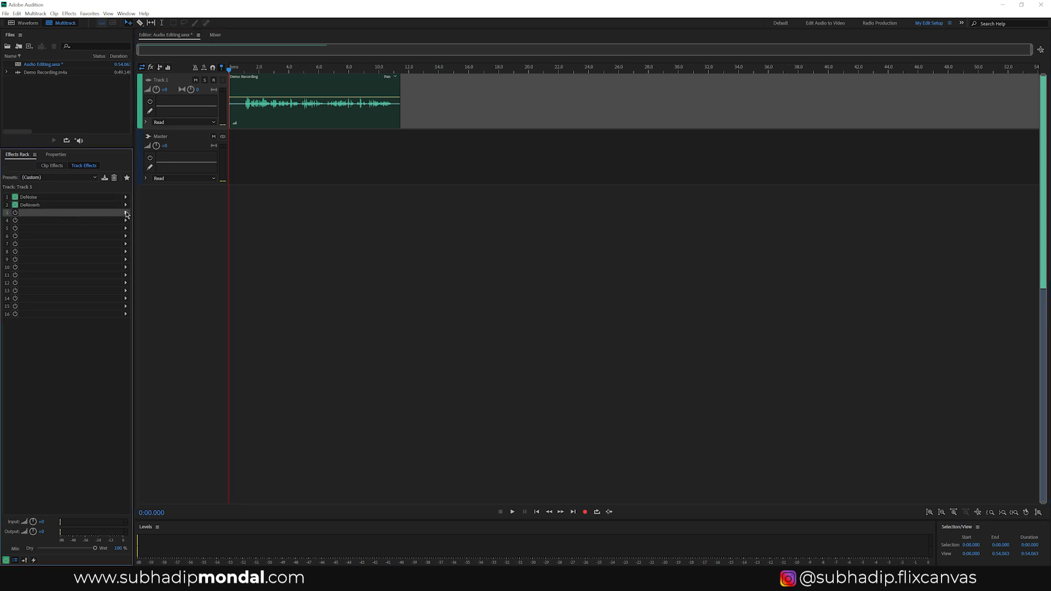
left_click(126, 213)
mouse_move(150, 260)
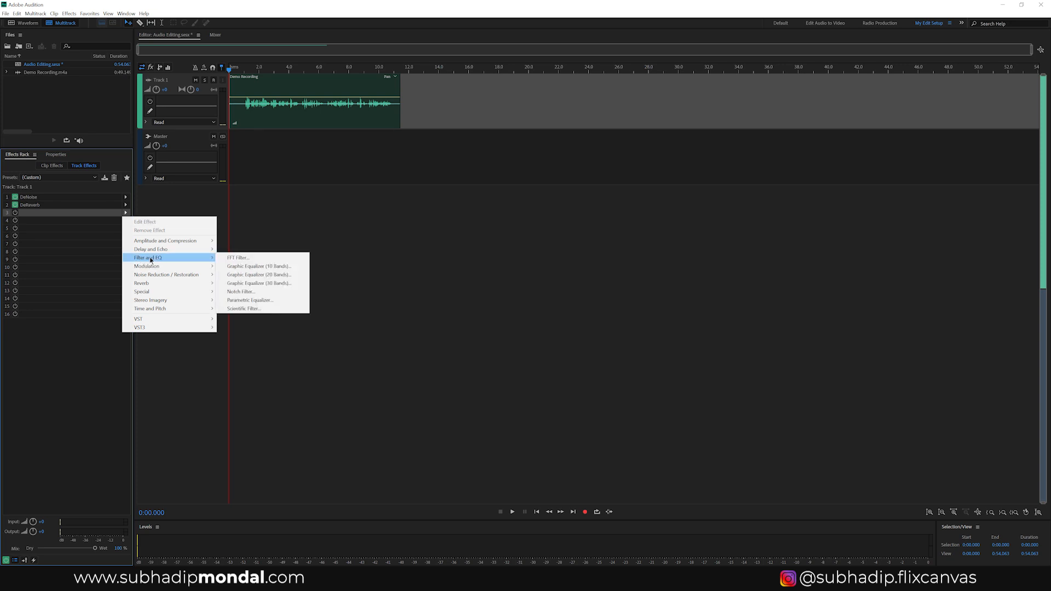
left_click(272, 304)
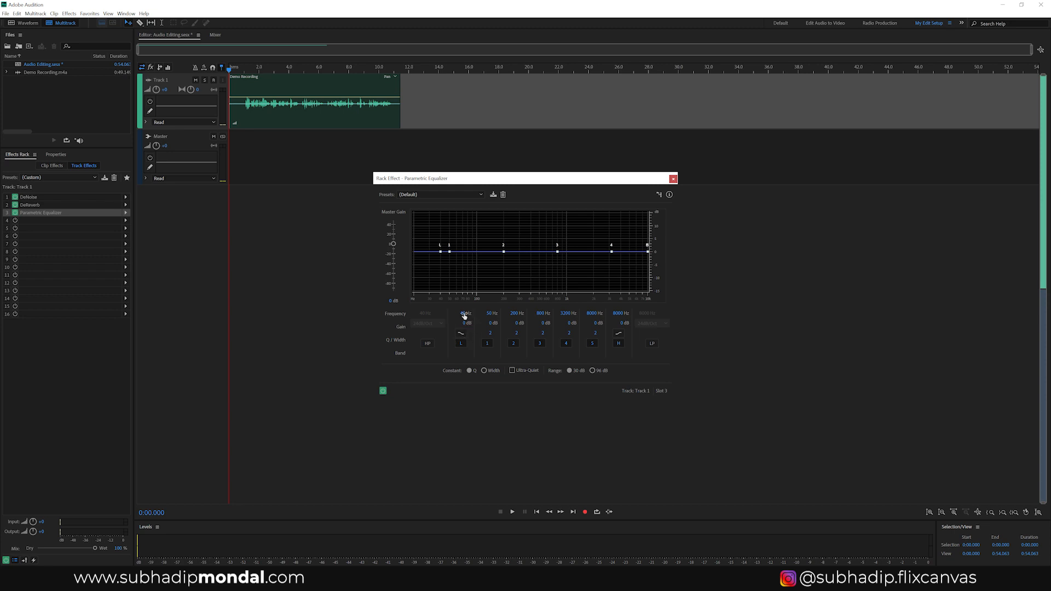
Step: Try a -5.8 dB cut at 30 Hz on the L band and a 4.4 dB boost at 60 Hz with Q 1.2 on band 1
mouse_move(464, 317)
left_mouse_down()
mouse_move(494, 318)
mouse_move(482, 319)
left_mouse_up()
left_click_drag(465, 327, 442, 324)
left_click_drag(490, 323, 509, 324)
left_click_drag(489, 316, 497, 316)
left_click_drag(491, 334, 527, 340)
left_click_drag(489, 333, 439, 338)
Step: Try a narrow -7.2 dB cut at 250 Hz on band 2, and switch that band off
left_click(515, 315)
type("250")
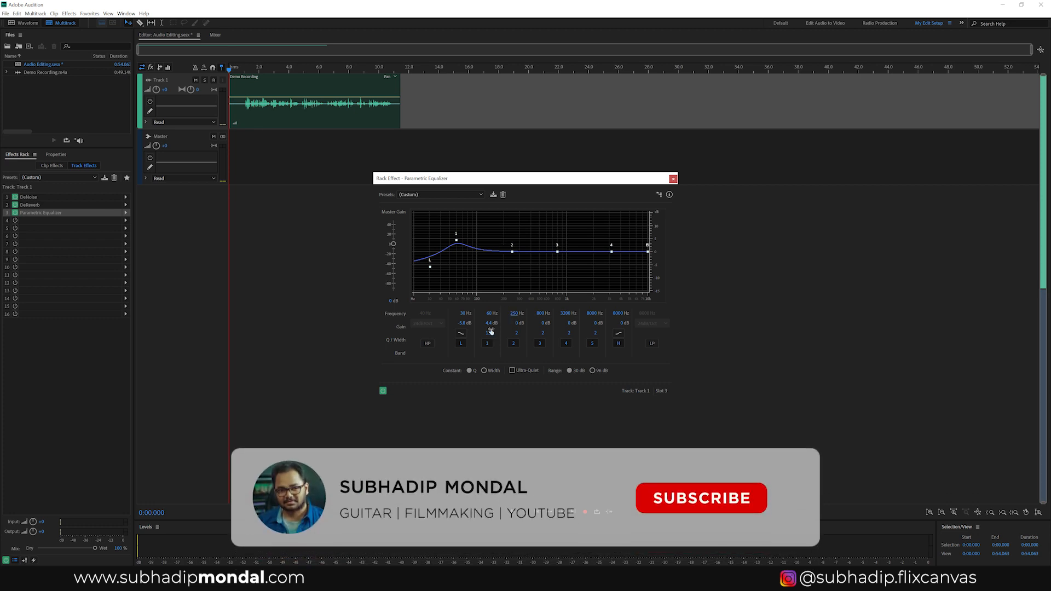
left_click_drag(517, 323, 488, 328)
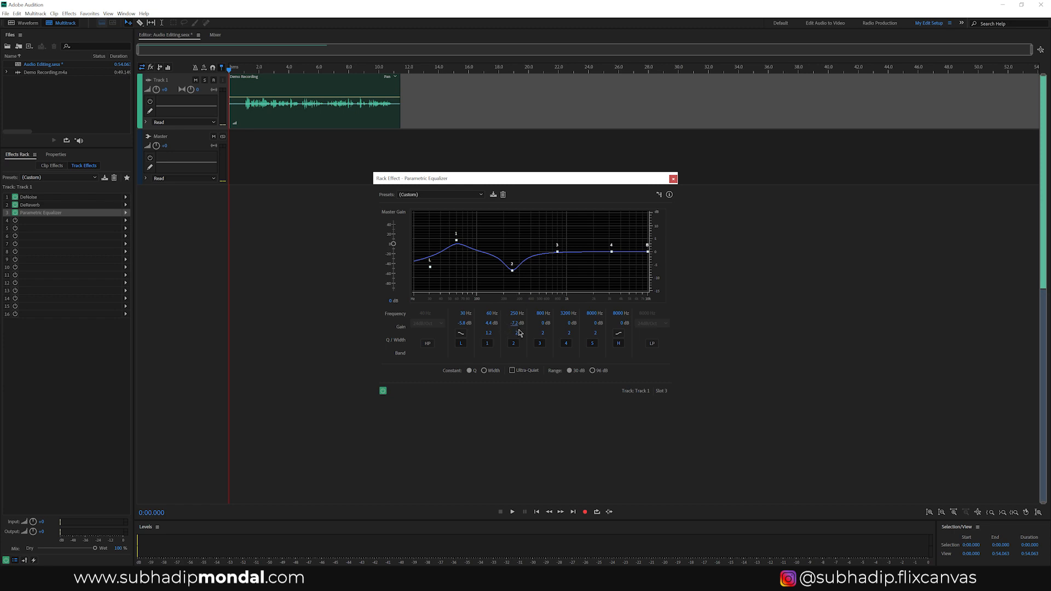
left_click_drag(517, 335, 603, 331)
left_click(514, 344)
Step: Try toggling the L and H bands and moving band 5 to 1870 Hz, and restore the equalizer's (Default) preset
left_click(461, 344)
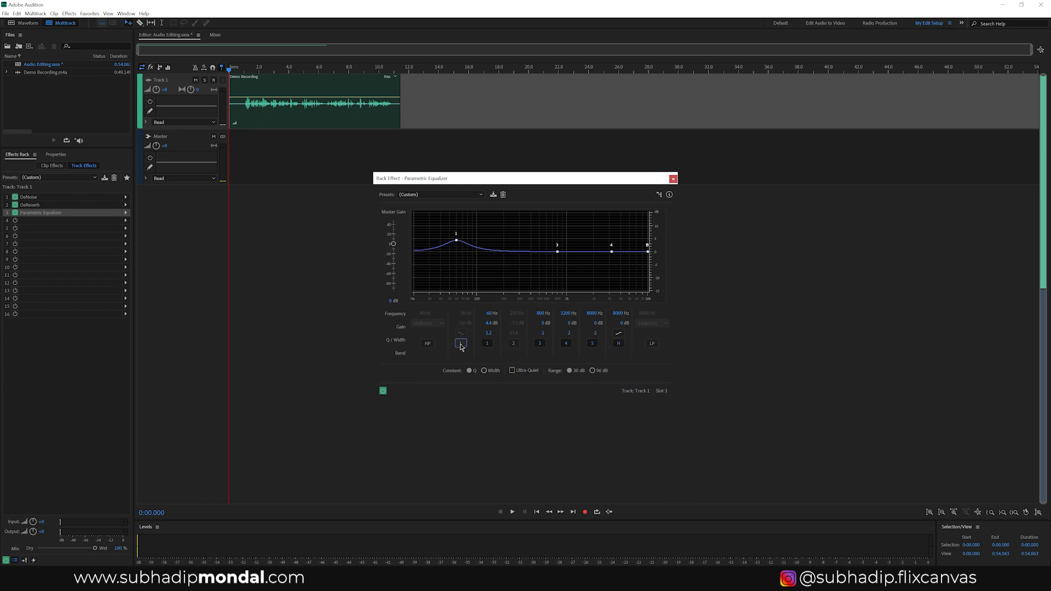
left_click(461, 344)
left_click(619, 344)
left_click(621, 344)
mouse_move(594, 313)
left_mouse_down()
mouse_move(560, 315)
mouse_move(597, 325)
left_mouse_up()
left_click(451, 195)
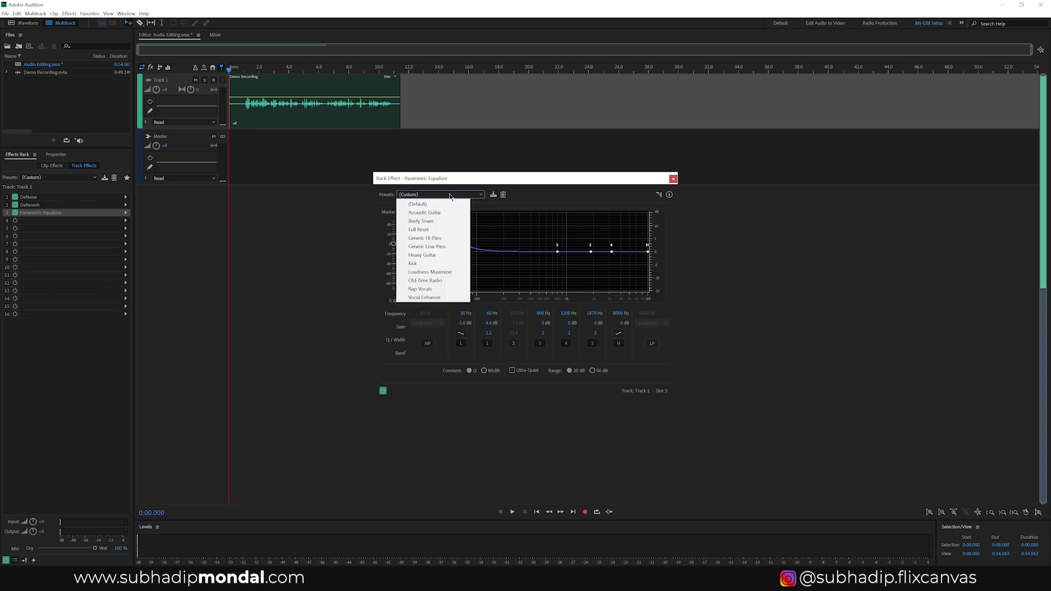
left_click(436, 205)
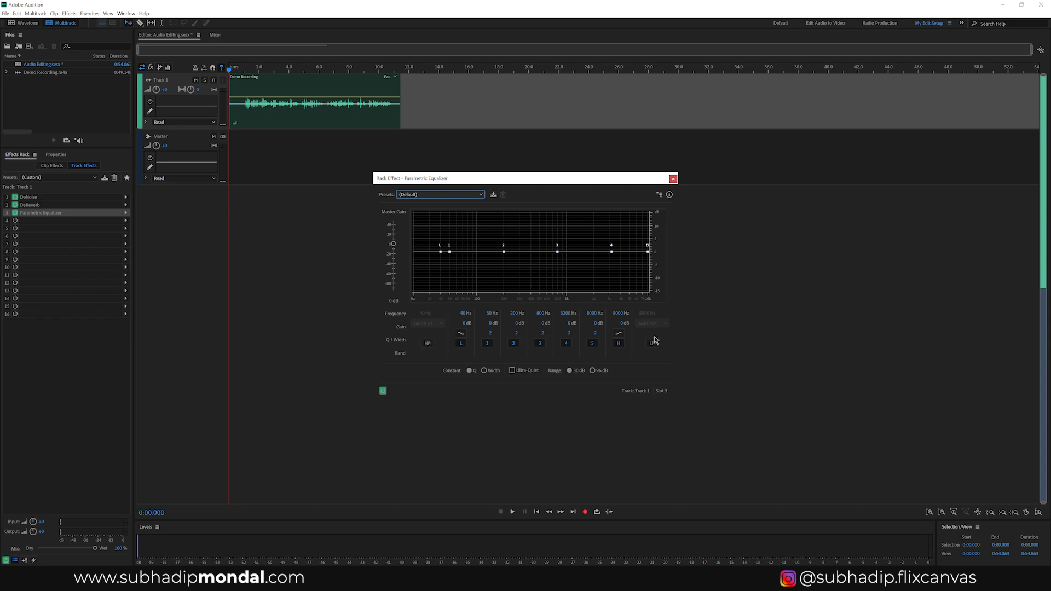
Step: Try the high-pass filter at 40 Hz with the low-pass filter at 3064 Hz, and restore the (Default) preset
left_click(428, 344)
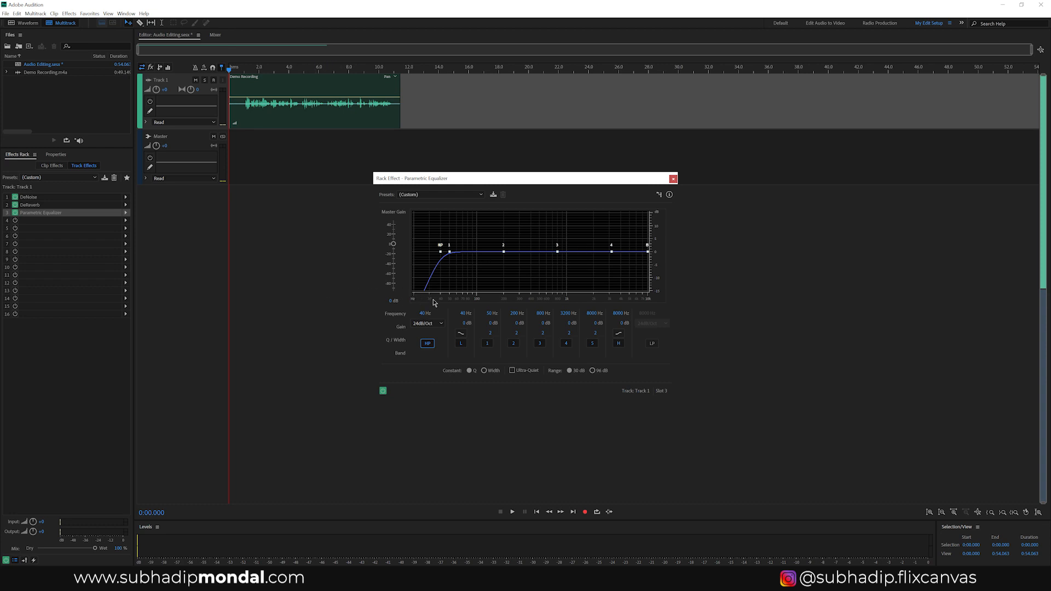
left_click(652, 344)
left_click_drag(648, 314, 616, 312)
left_click(430, 194)
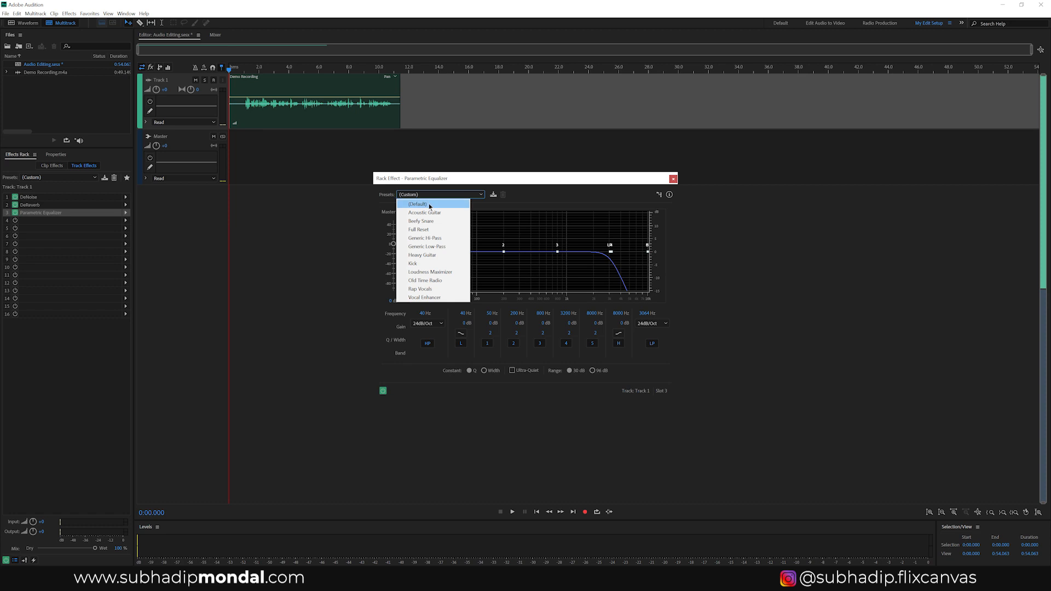
left_click(428, 204)
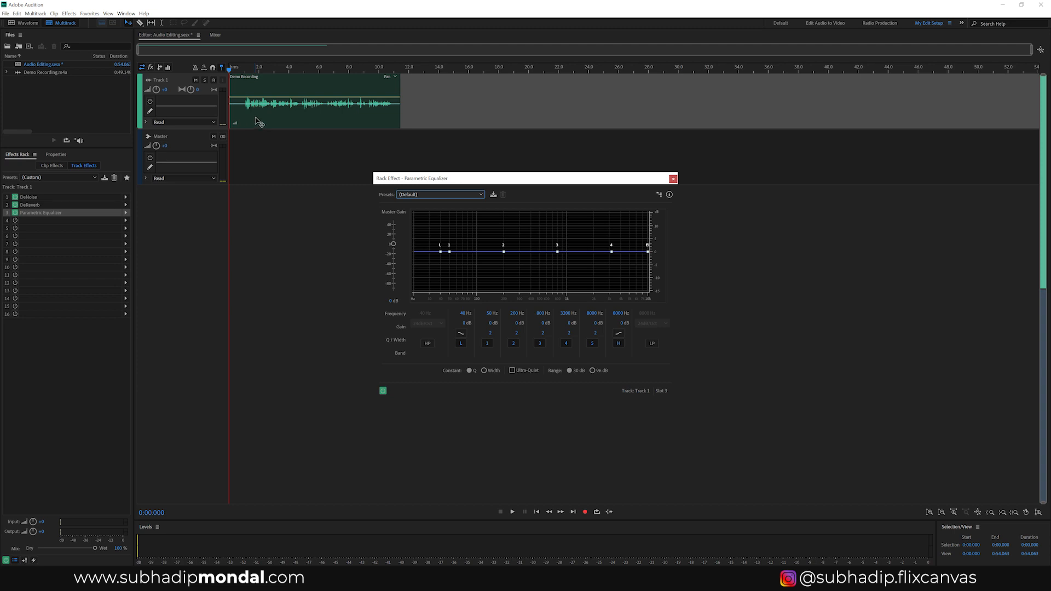
Step: Audition the recording with a flat equalizer and with the low-pass filter swept up from 62 Hz, and switch the filter off
key("space")
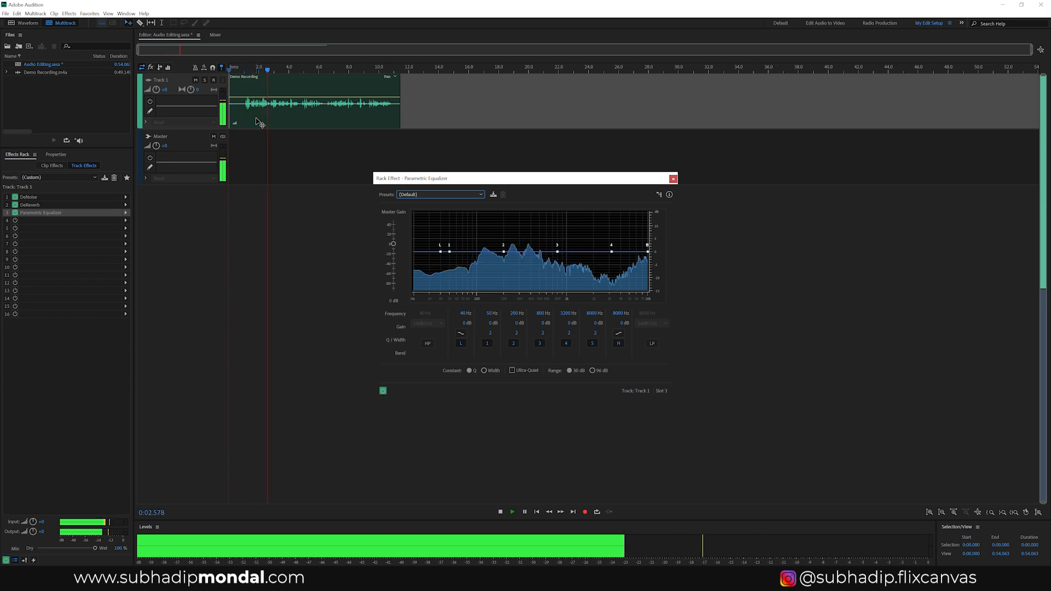
key("space")
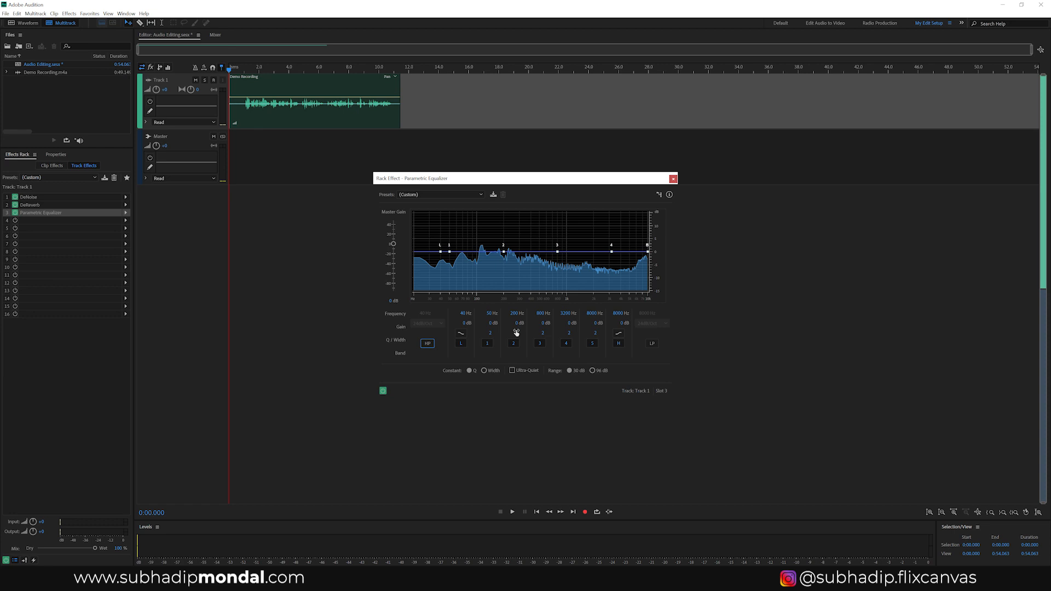
left_click(654, 344)
left_click_drag(647, 314, 538, 323)
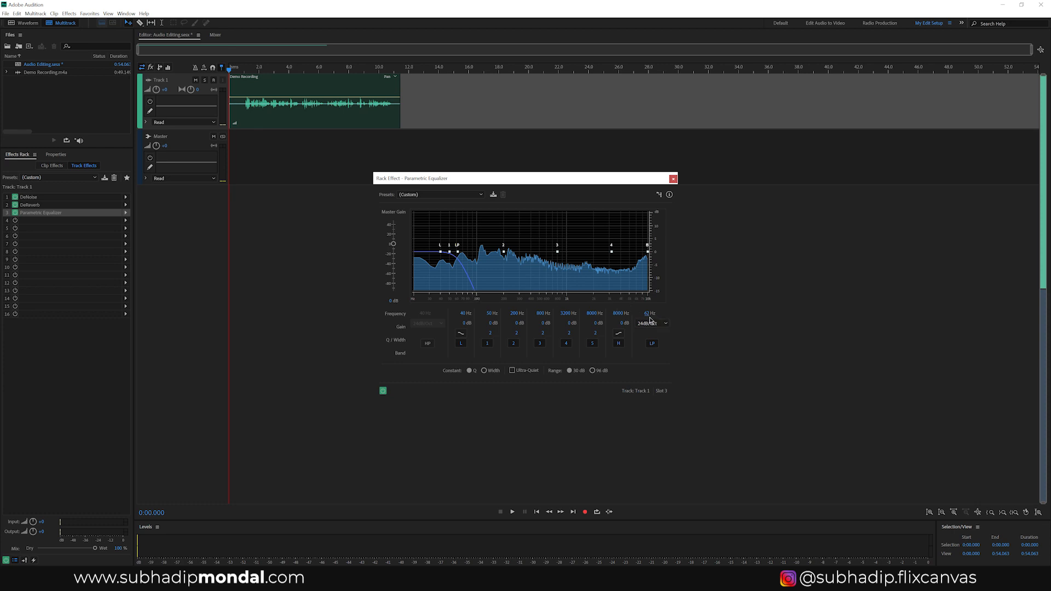
key("space")
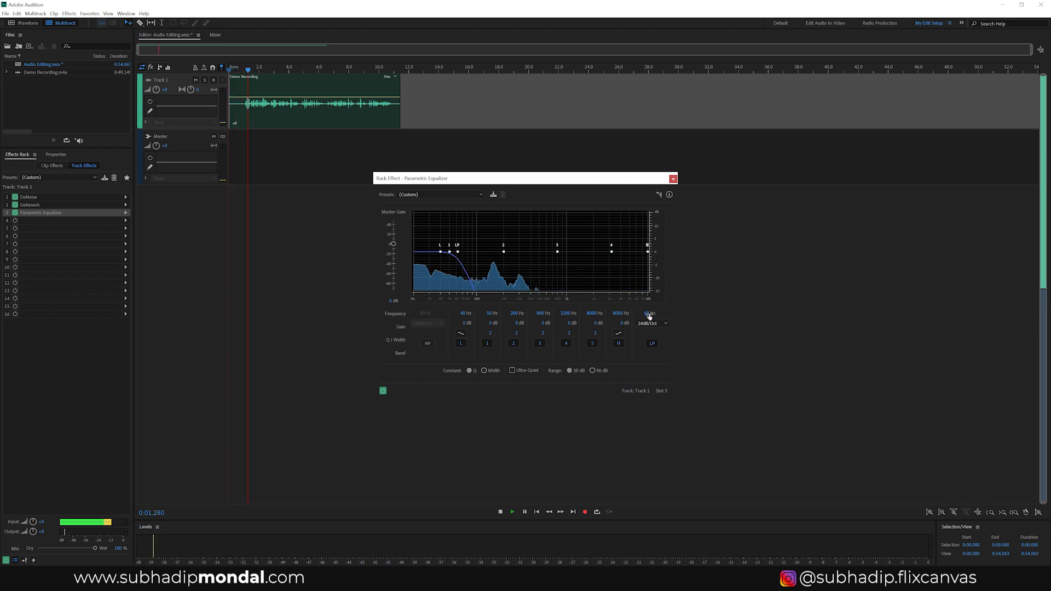
left_click_drag(649, 314, 674, 312)
left_click_drag(683, 311, 705, 311)
key("space")
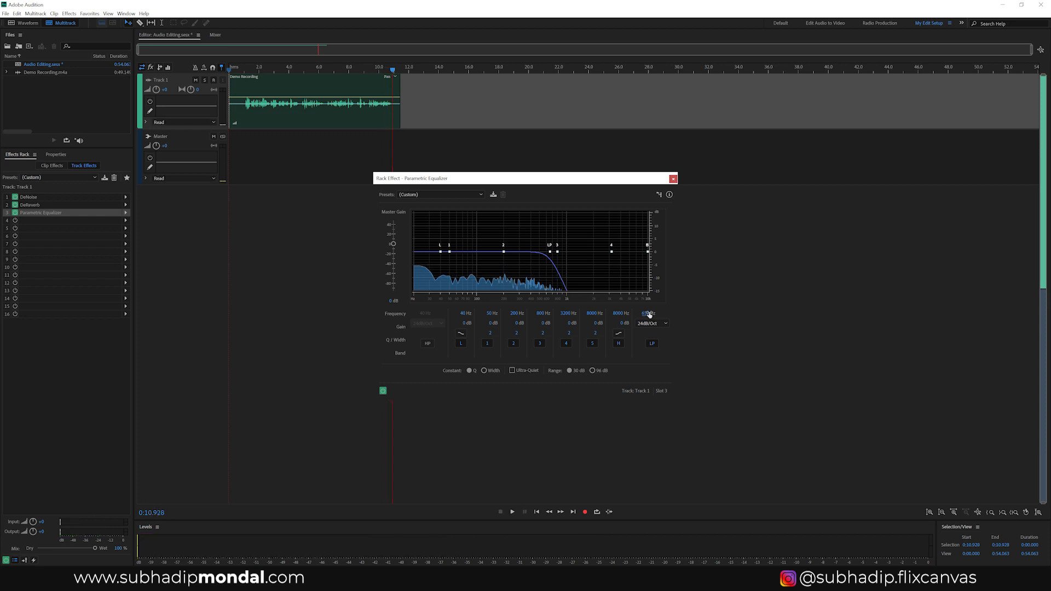
left_click(652, 343)
Step: Enable the equalizer's high-pass filter and sweep its cutoff up to 314 Hz while playing the recording from near its start
left_click(427, 344)
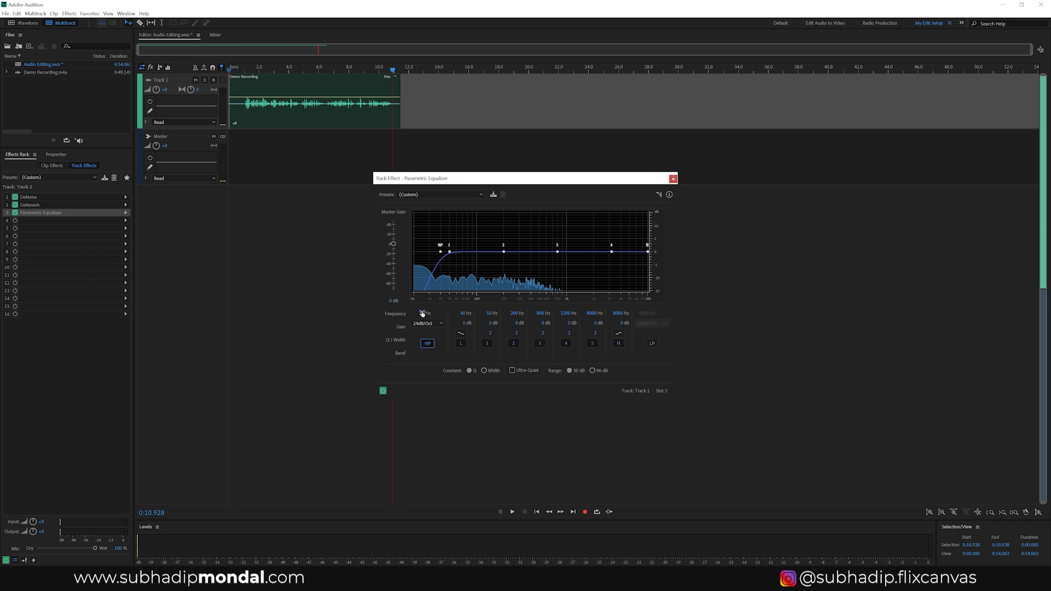
left_click(237, 70)
key("space")
left_click_drag(425, 314, 472, 314)
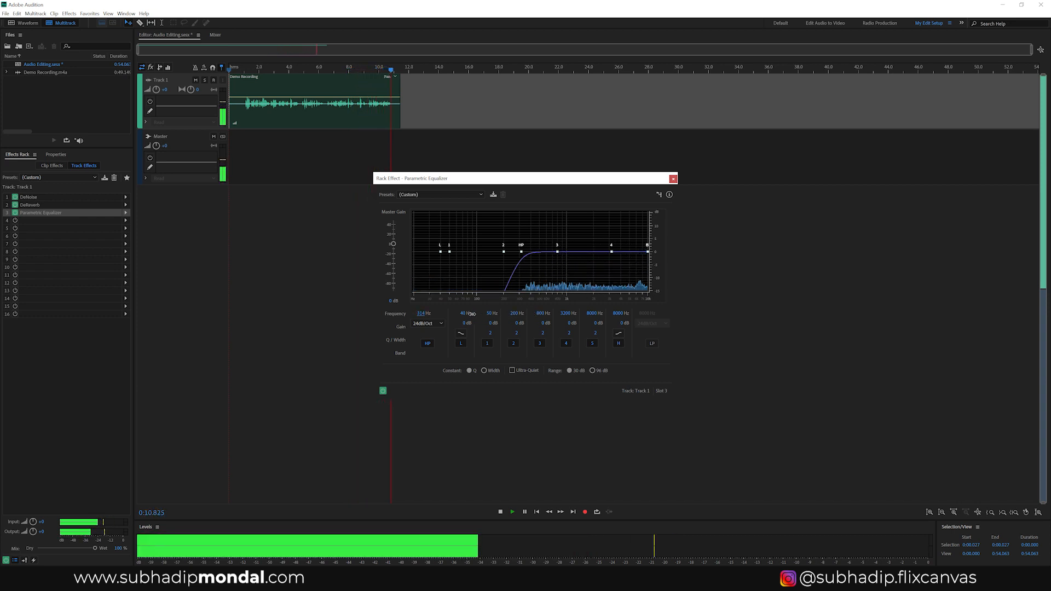
key("space")
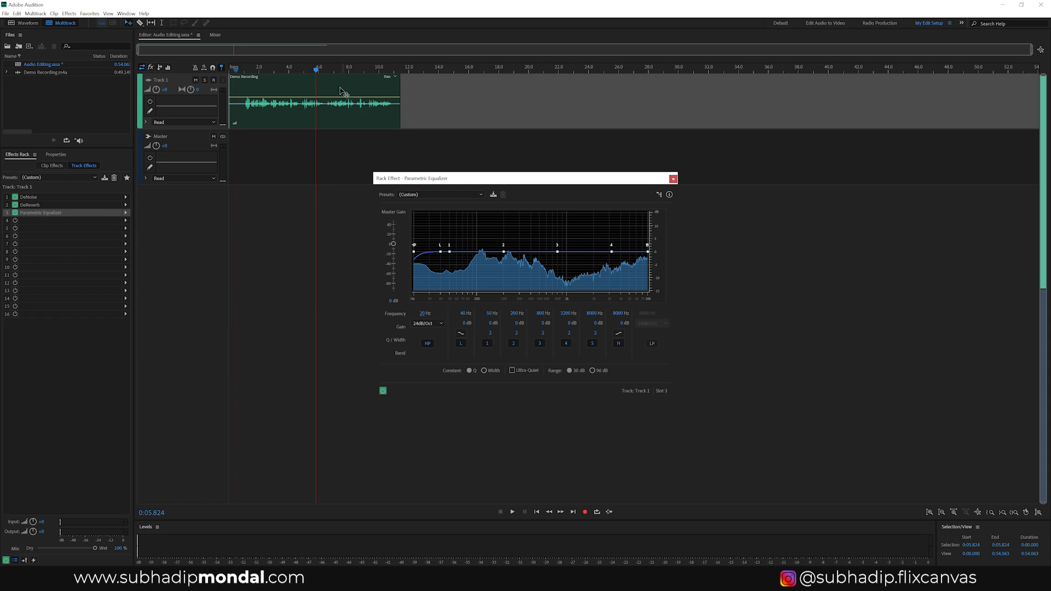
Step: Set the high-pass cutoff to 199 Hz, and enable the low-pass filter with its cutoff at 3120 Hz
left_click_drag(424, 314, 477, 313)
left_click(653, 343)
left_click_drag(647, 313, 627, 315)
Step: Audition the recording from near its start while narrowing the equalizer to a 514 Hz high-pass and 1572 Hz low-pass cutoff
left_click(237, 71)
key("space")
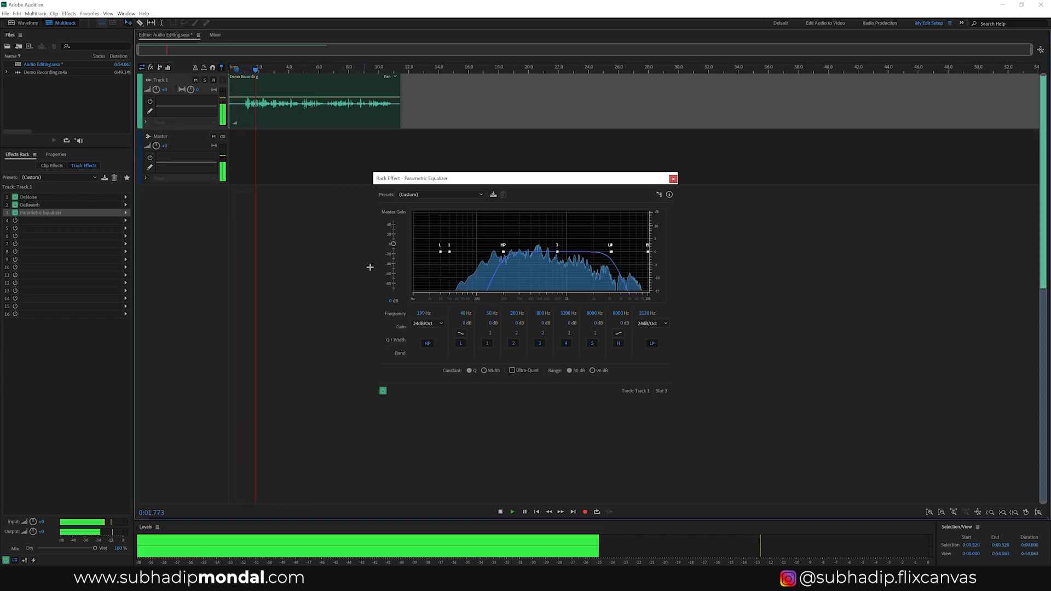
left_click_drag(425, 313, 631, 319)
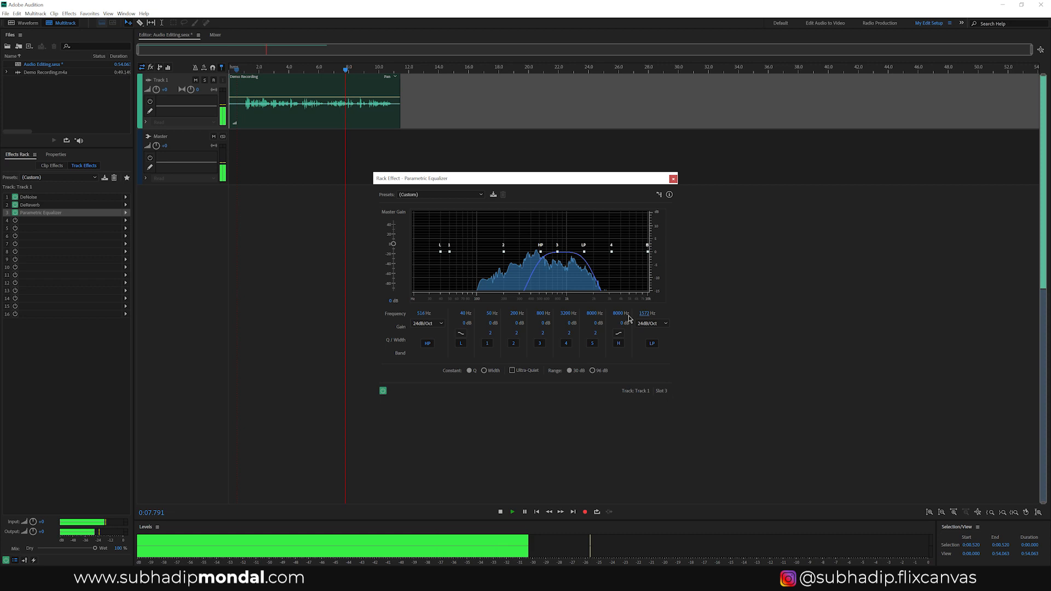
key("space")
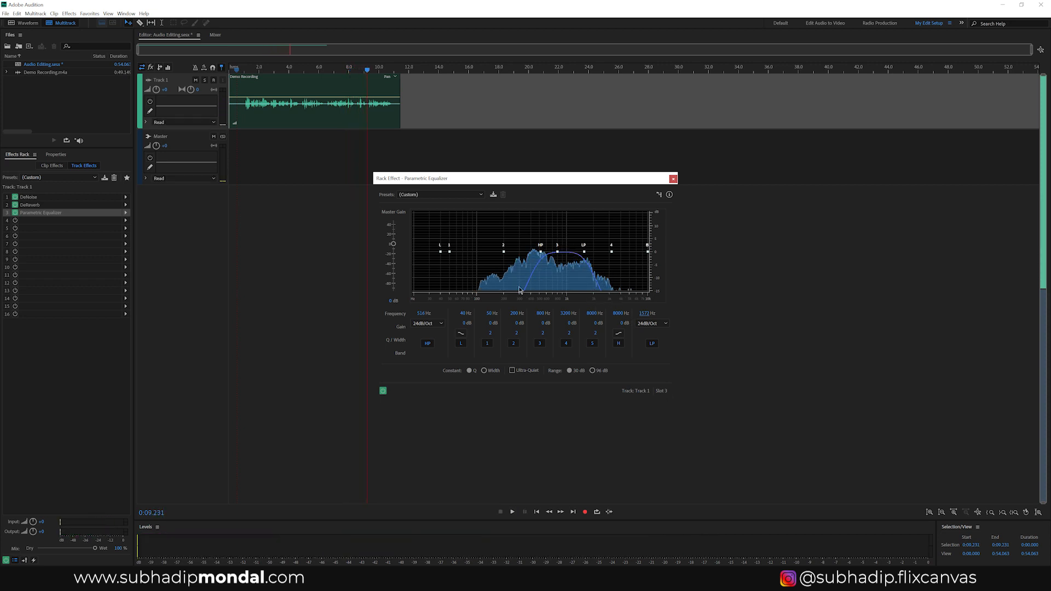
key("space")
Step: Restore the equalizer's (Default) preset and return the playhead to the start of the session
left_click(437, 196)
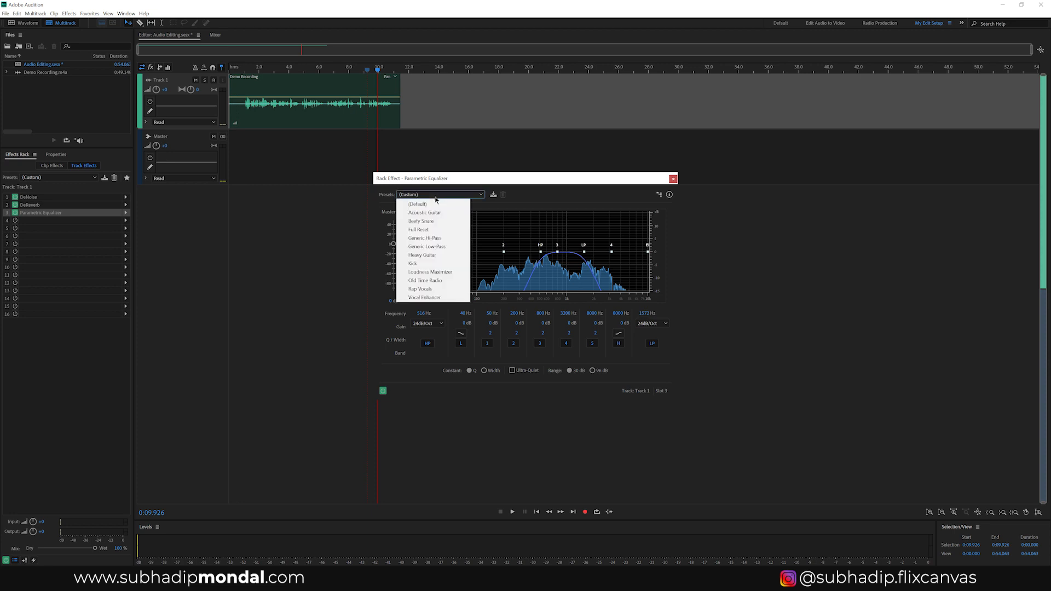
left_click(435, 205)
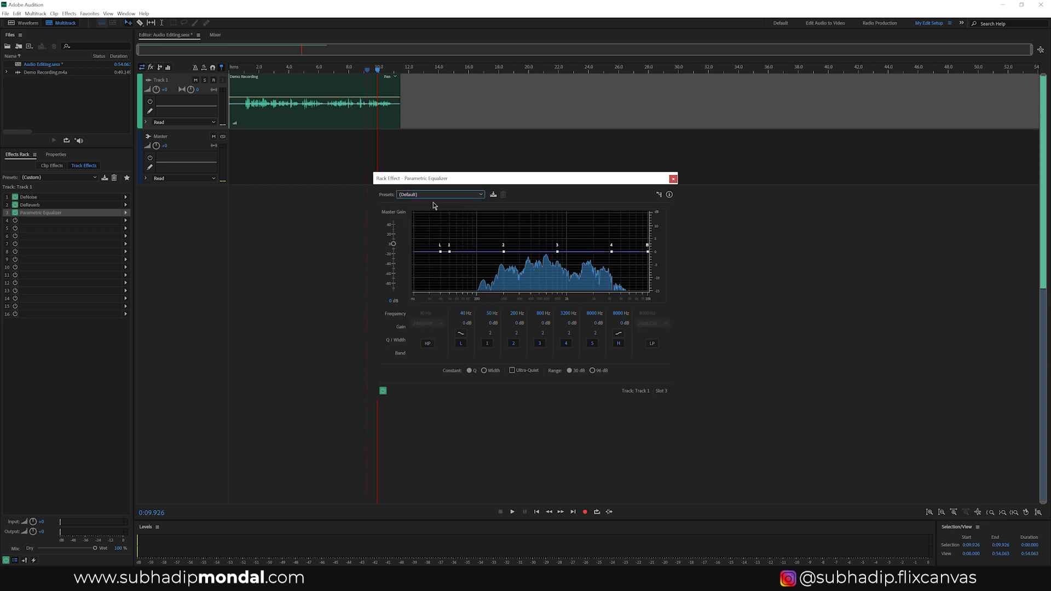
key("Home")
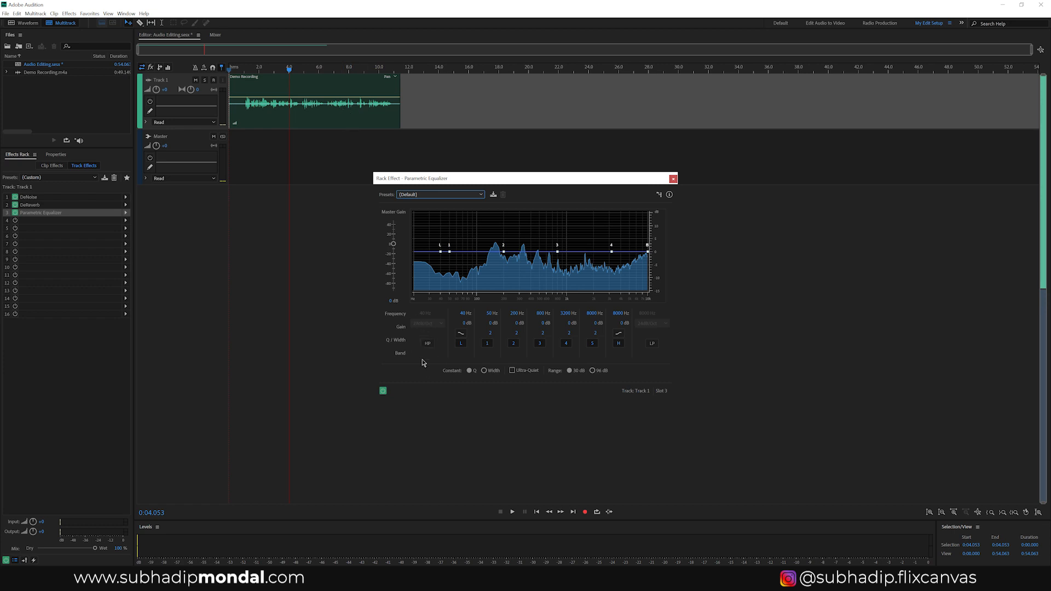
left_click_drag(289, 71, 224, 73)
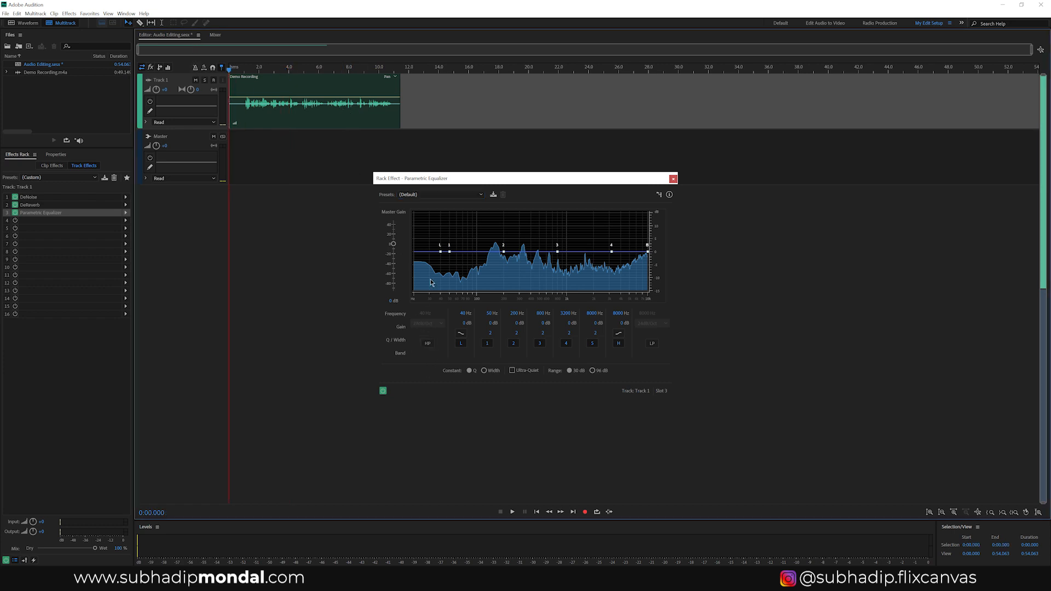
Step: Enable the high-pass filter, sweep its cutoff upward while the recording plays, and set it to 100 Hz
left_click(430, 345)
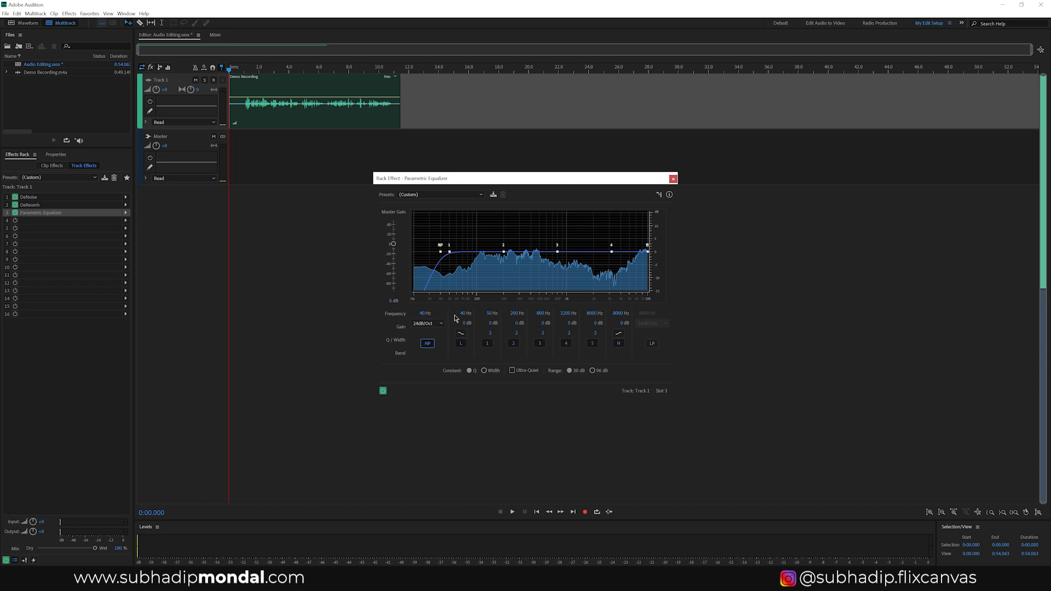
key("space")
mouse_move(422, 317)
left_mouse_down()
mouse_move(456, 311)
mouse_move(432, 315)
left_mouse_up()
left_click(425, 315)
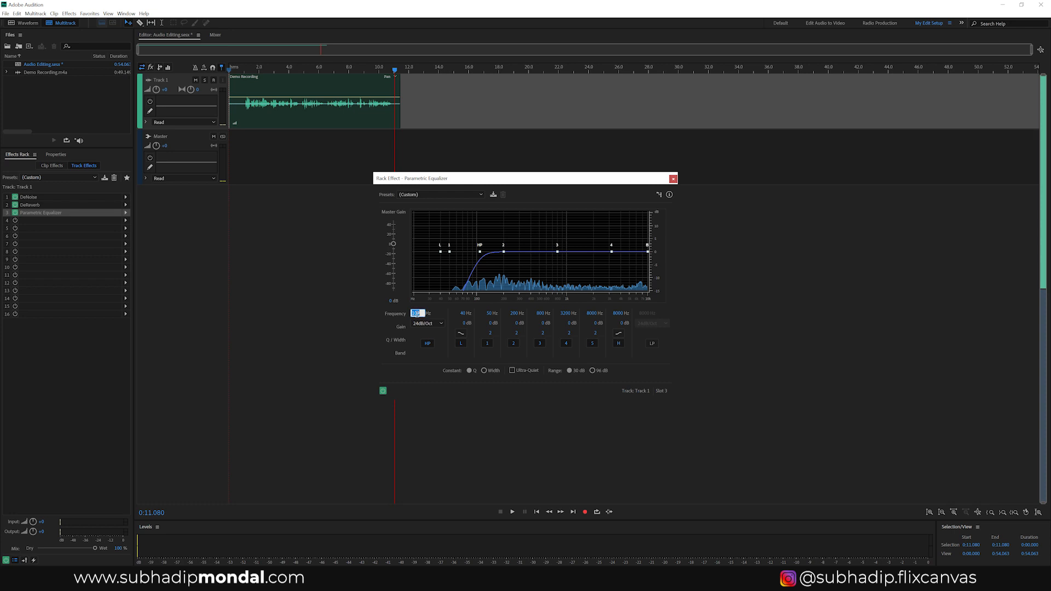
type("100")
key("Return")
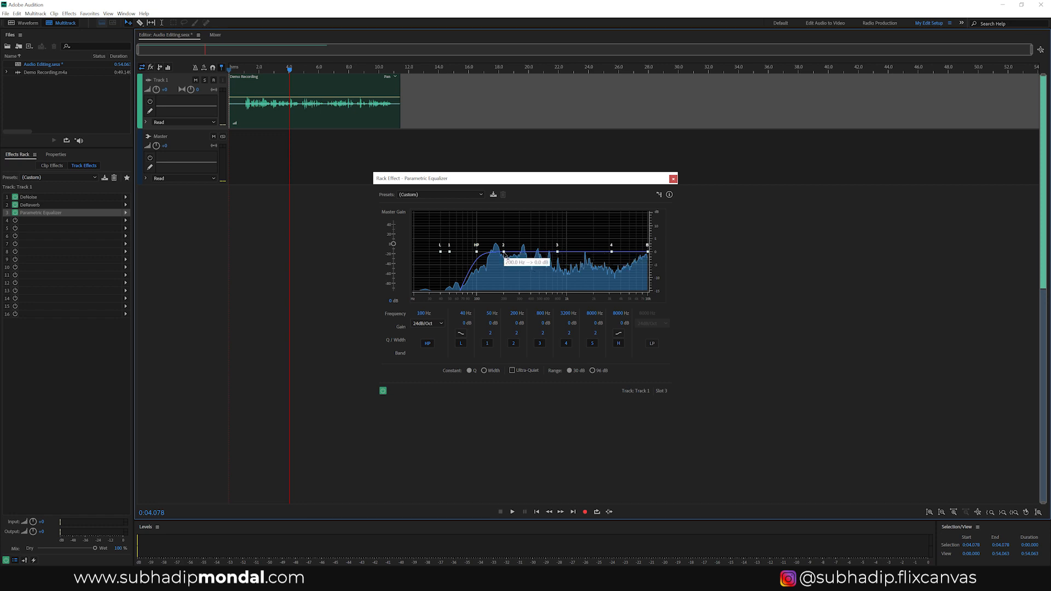
Step: Lower band 2 to about -4.1 dB at 165 Hz, and raise band 3 to about 3 dB at 927 Hz and band 4 to about 2.7 dB at 3524 Hz
left_click_drag(505, 253, 499, 265)
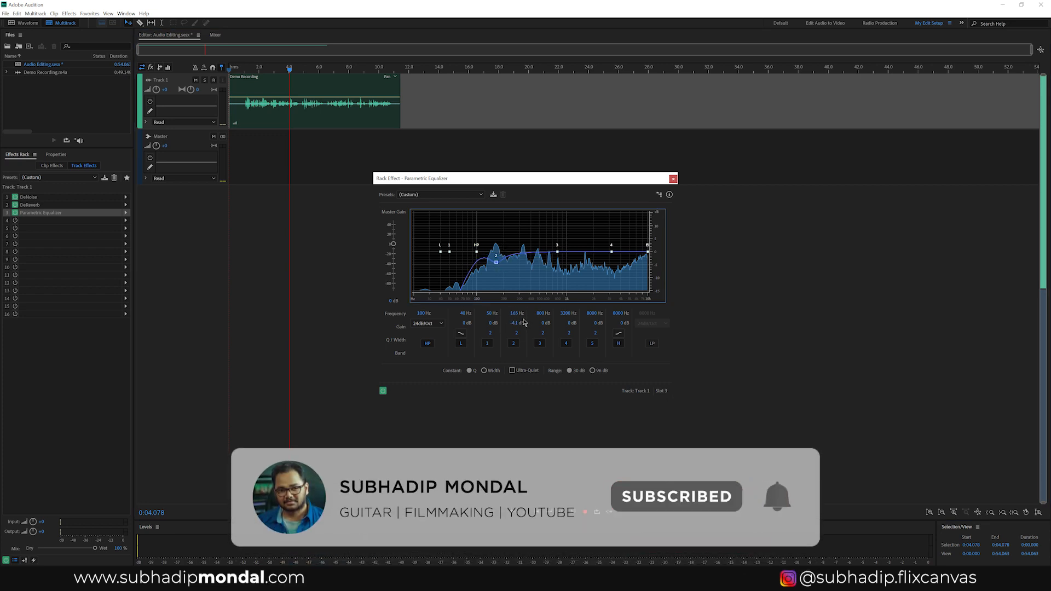
left_click_drag(558, 252, 616, 247)
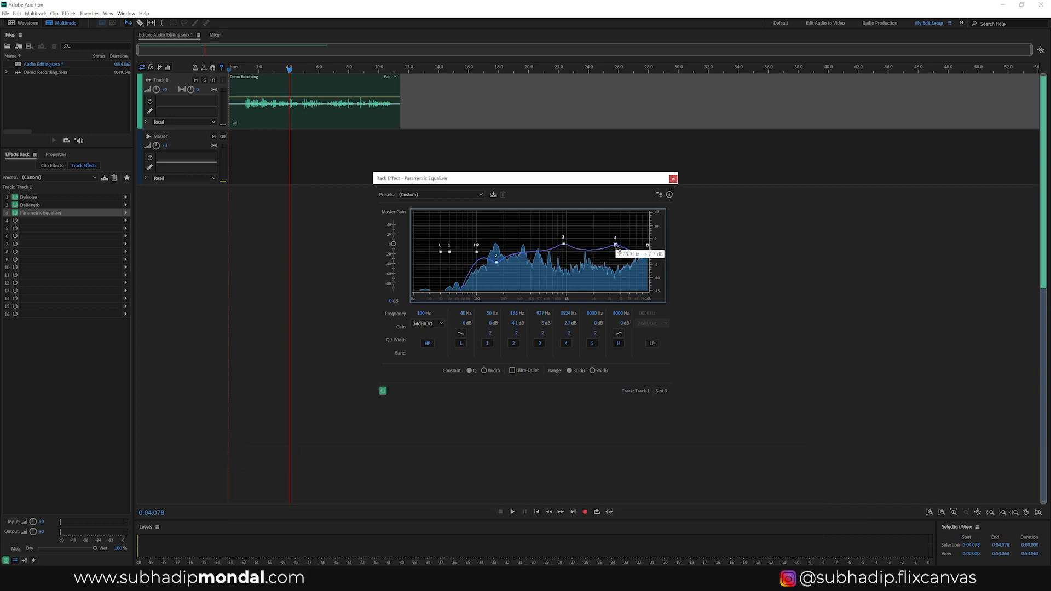
Step: Set the gain of equalizer band 2 to -5 dB and its Q to 3.5
left_click(516, 318)
type("-5")
key("Return")
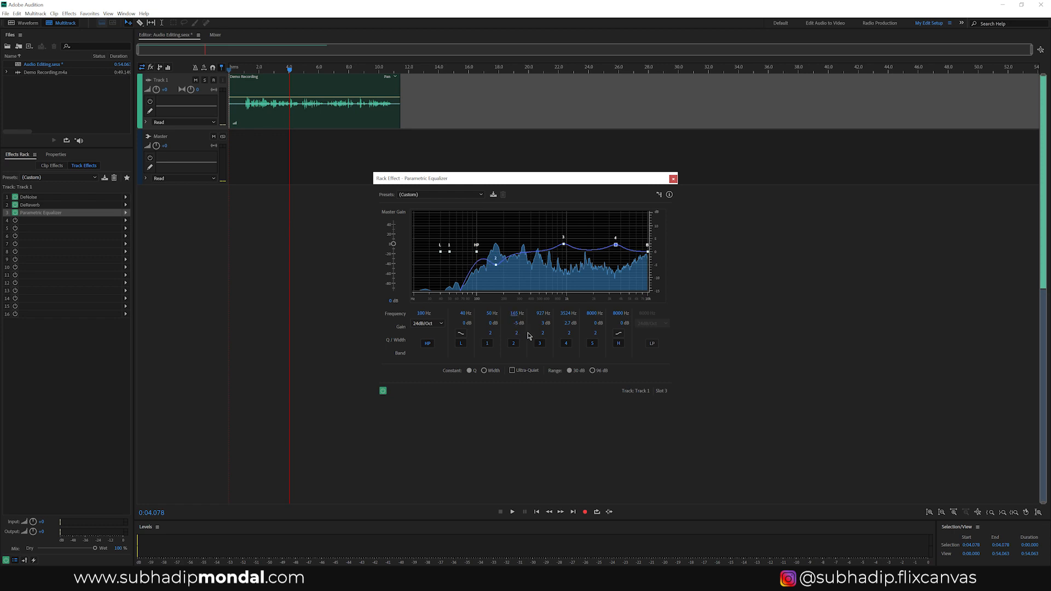
left_click_drag(517, 333, 524, 331)
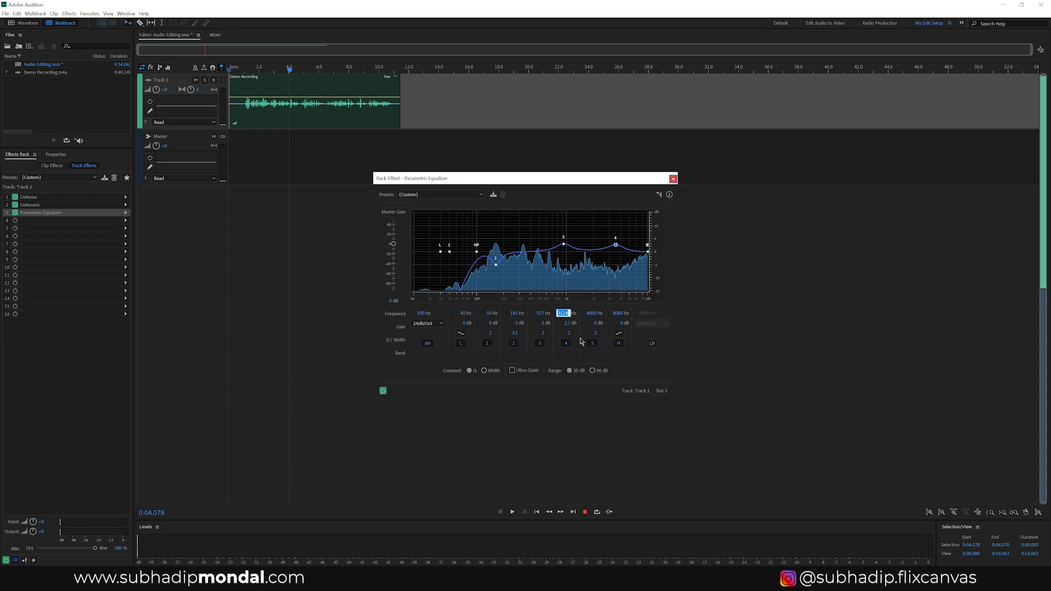
Step: Set band 4 to 3500 Hz with a gain of 2.5 dB, and set the frequency of band 3 to 1000 Hz
type("3500")
key("Return")
left_click(569, 327)
type("2.5")
key("Return")
left_click(542, 315)
type("1000")
key("Return")
Step: Play the recording from near its start and compare it with the Parametric Equalizer switched off and on
left_click(241, 70)
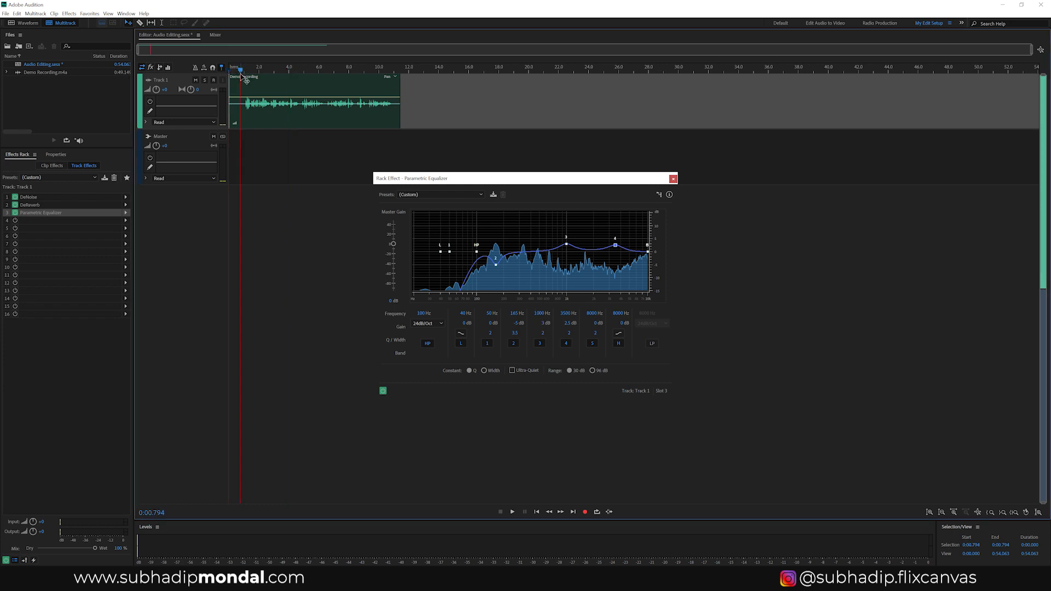
key("space")
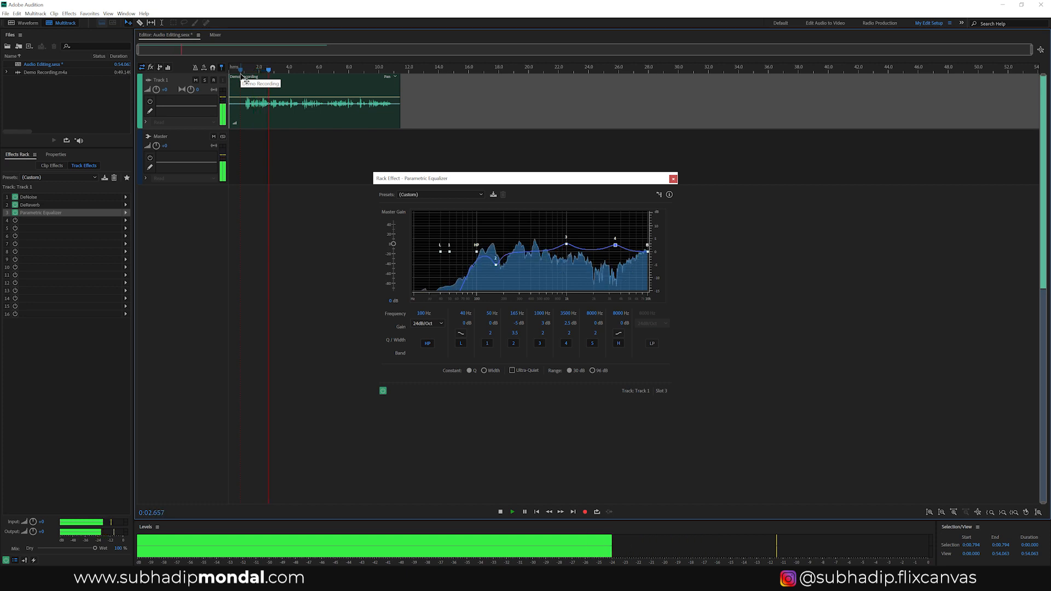
left_click(382, 391)
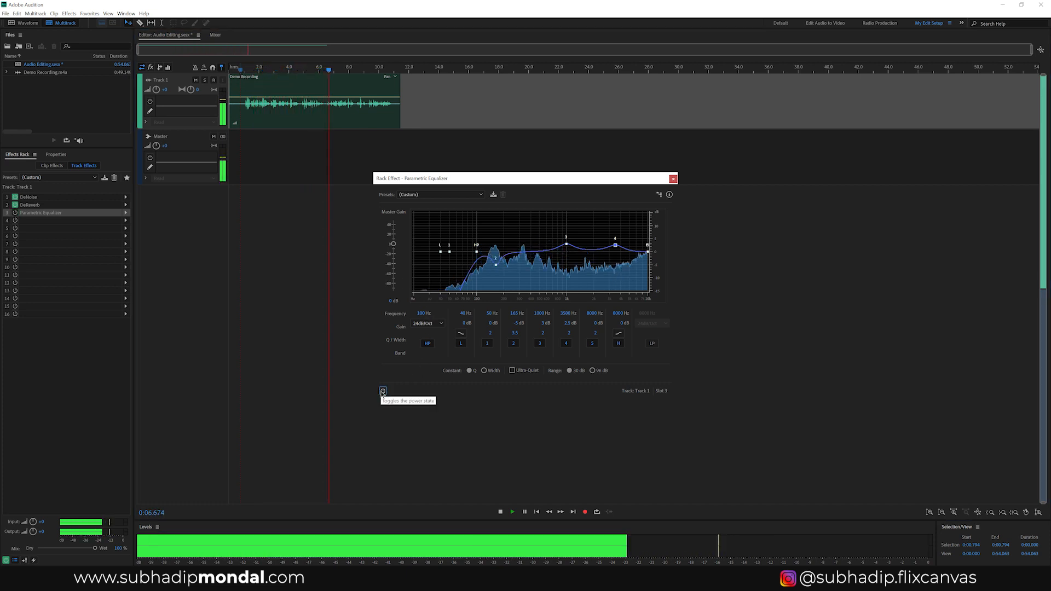
left_click(382, 391)
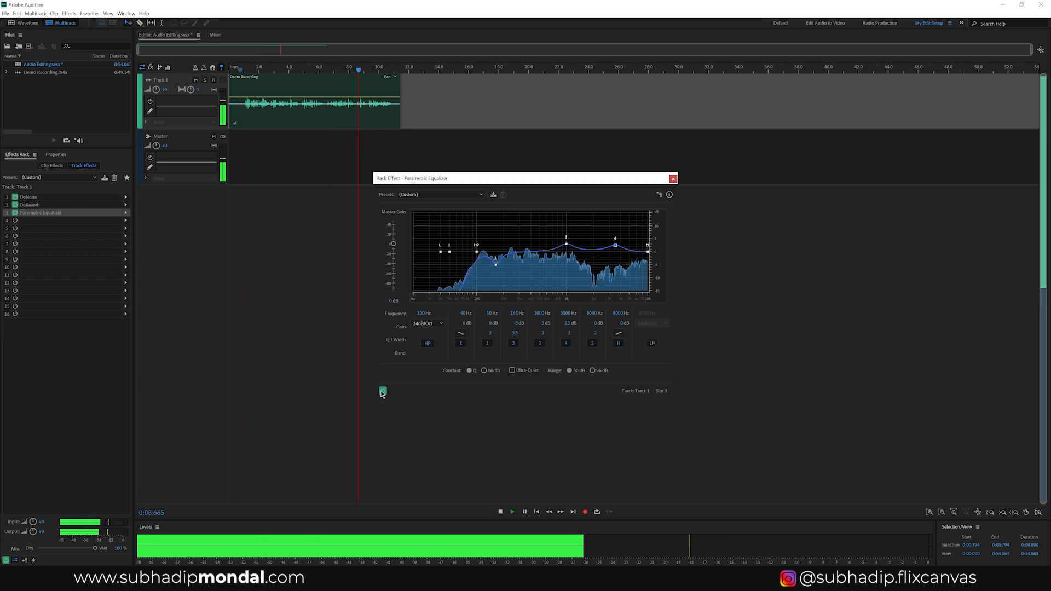
key("space")
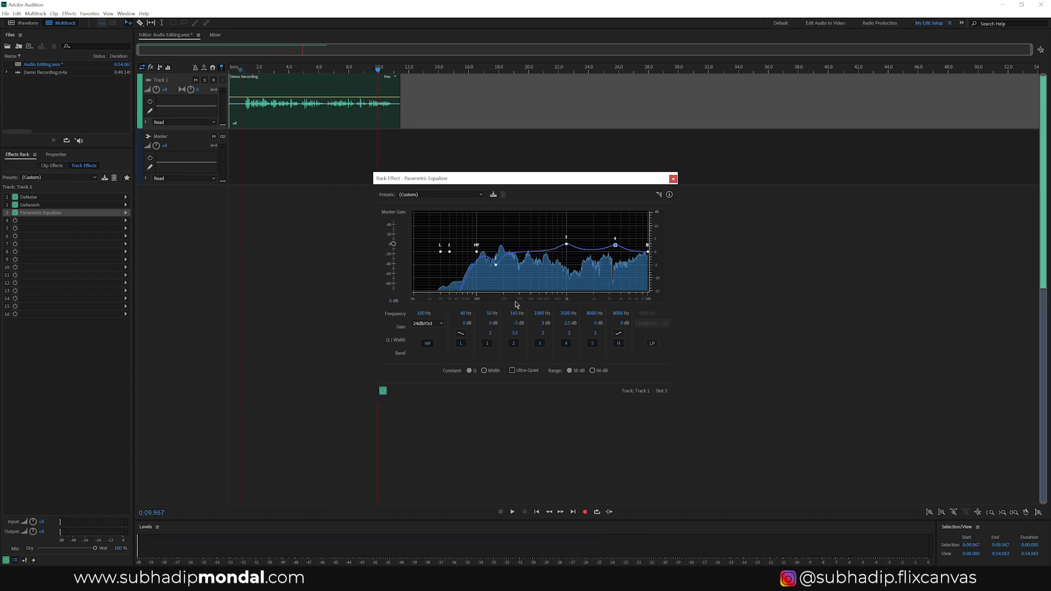